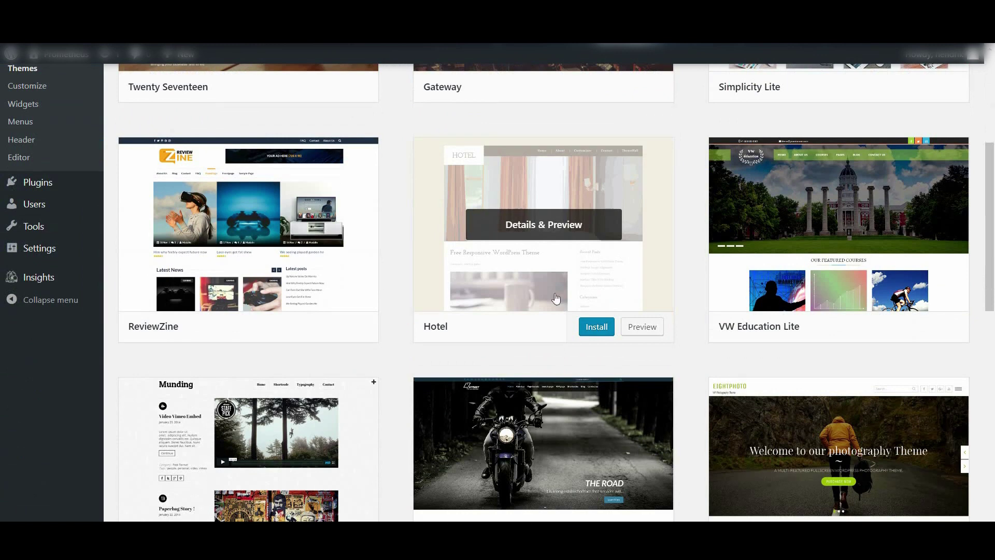
pyautogui.scroll(-3, 545, 311)
pyautogui.scroll(-3, 545, 312)
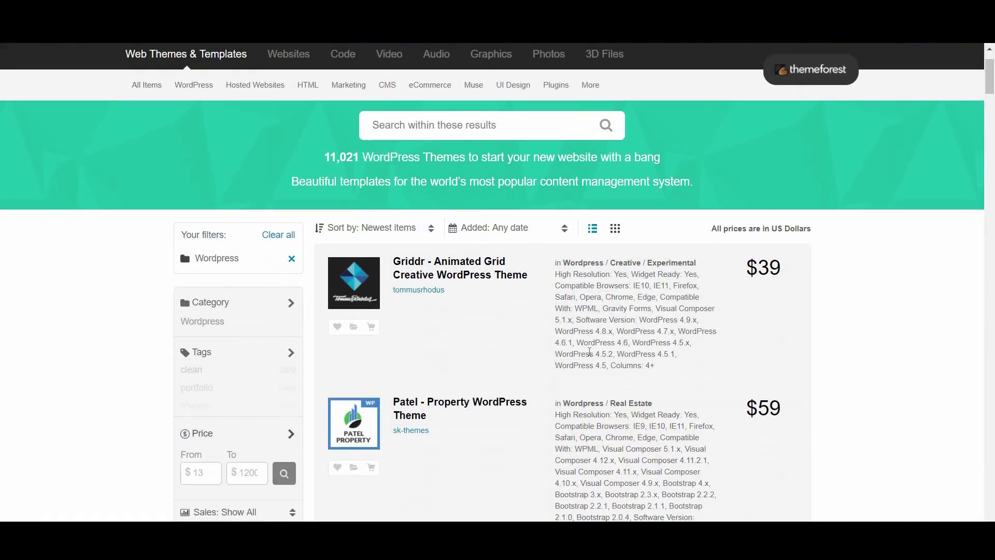
pyautogui.scroll(-5, 544, 311)
pyautogui.scroll(-2, 545, 312)
pyautogui.scroll(-4, 544, 311)
pyautogui.scroll(-4, 544, 311)
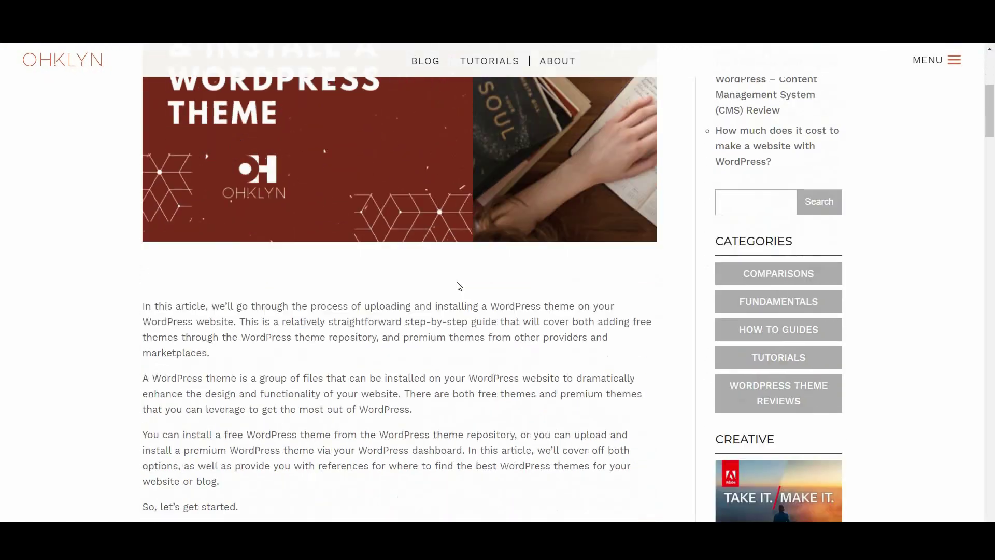
pyautogui.scroll(-2, 449, 287)
pyautogui.scroll(-2, 450, 286)
pyautogui.scroll(-5, 345, 304)
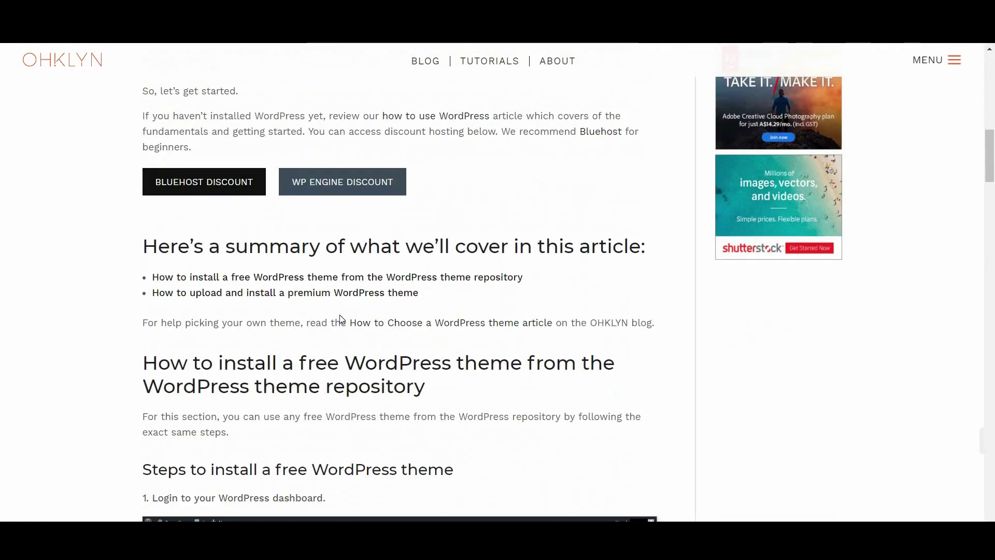
pyautogui.scroll(-3, 346, 304)
pyautogui.scroll(-3, 345, 284)
pyautogui.scroll(-3, 345, 285)
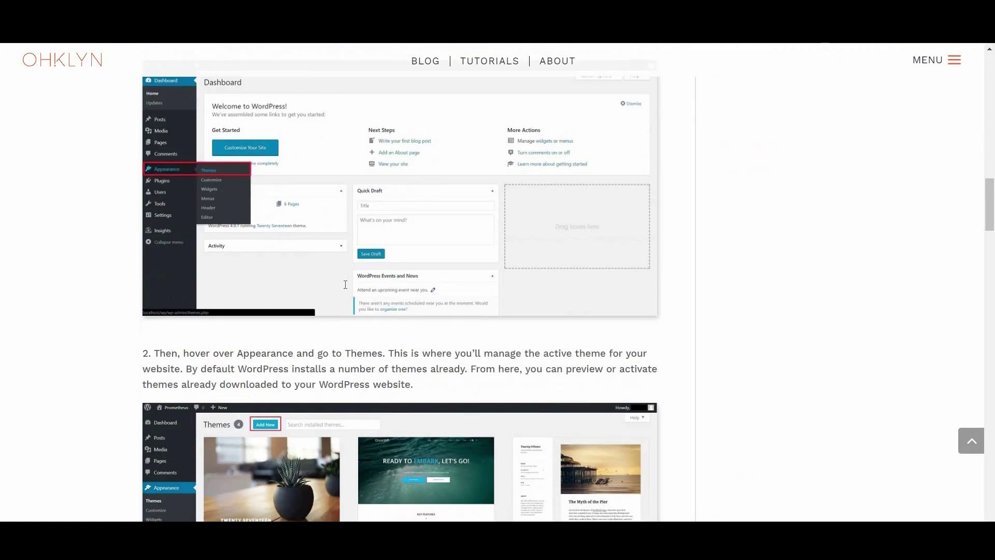
pyautogui.scroll(-2, 481, 319)
pyautogui.scroll(-3, 482, 318)
pyautogui.scroll(-2, 482, 318)
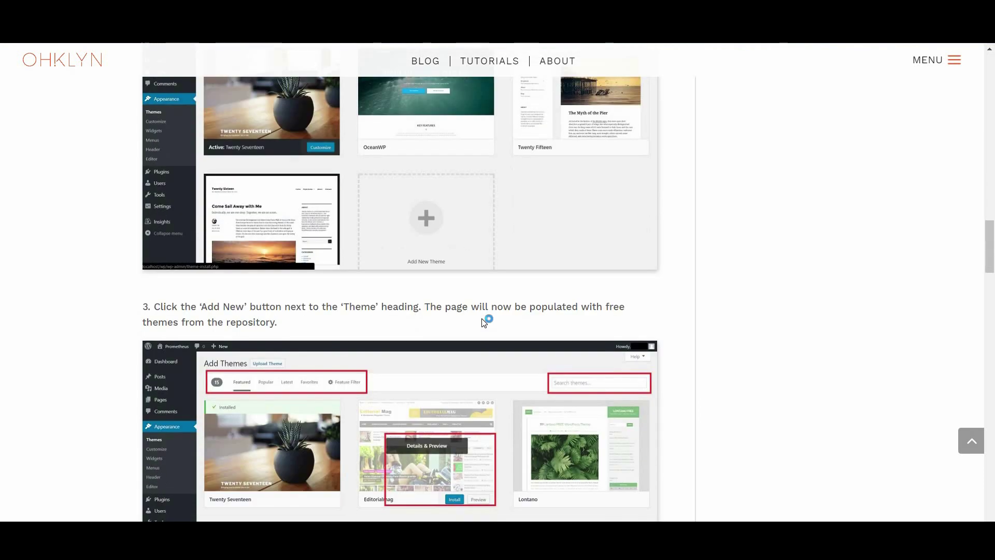
pyautogui.scroll(-5, 482, 318)
pyautogui.scroll(-4, 481, 318)
pyautogui.scroll(15, 456, 173)
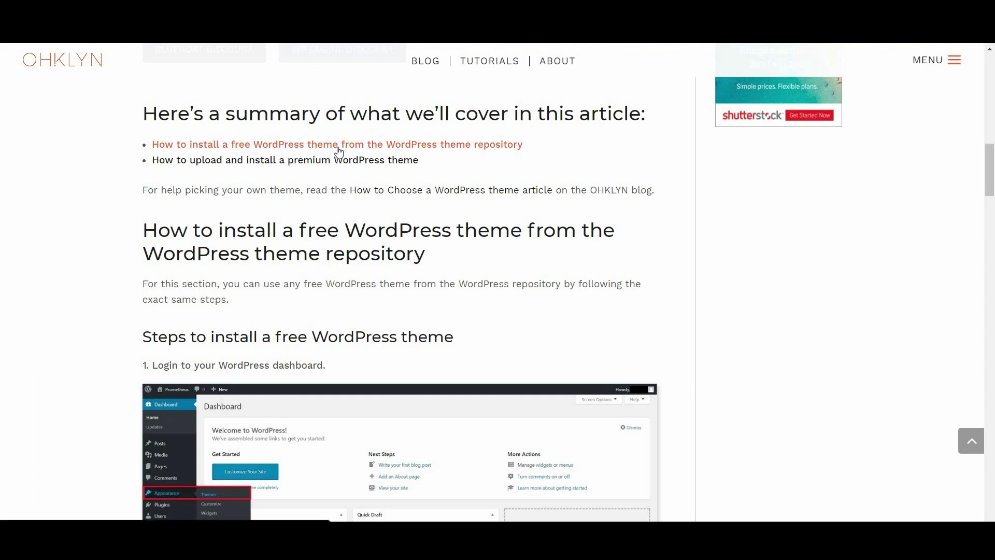
pyautogui.scroll(-2, 339, 149)
pyautogui.scroll(-1, 389, 147)
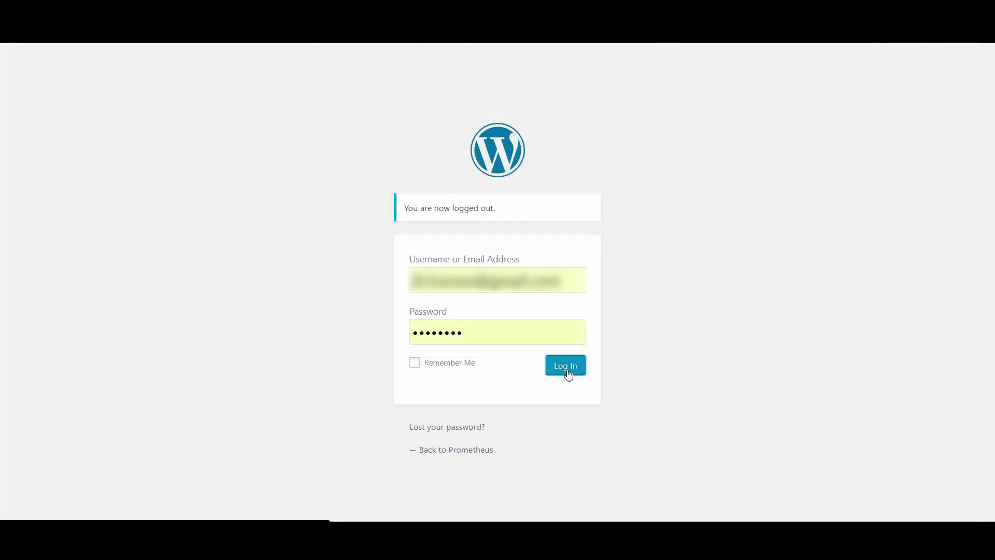
# Step: Log in to WordPress and go to the Appearance > Themes page
pyautogui.click(566, 366)
pyautogui.moveTo(46, 348)
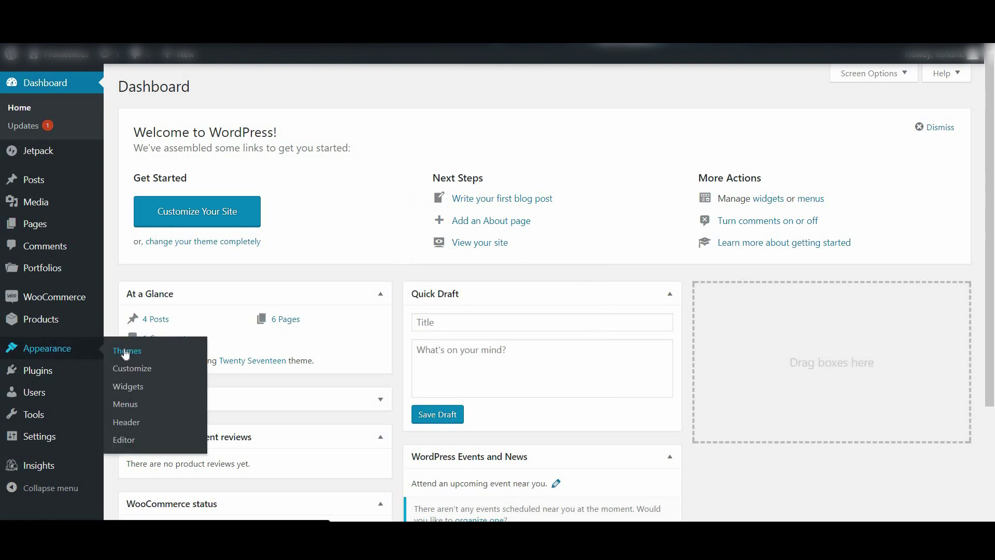
pyautogui.click(125, 350)
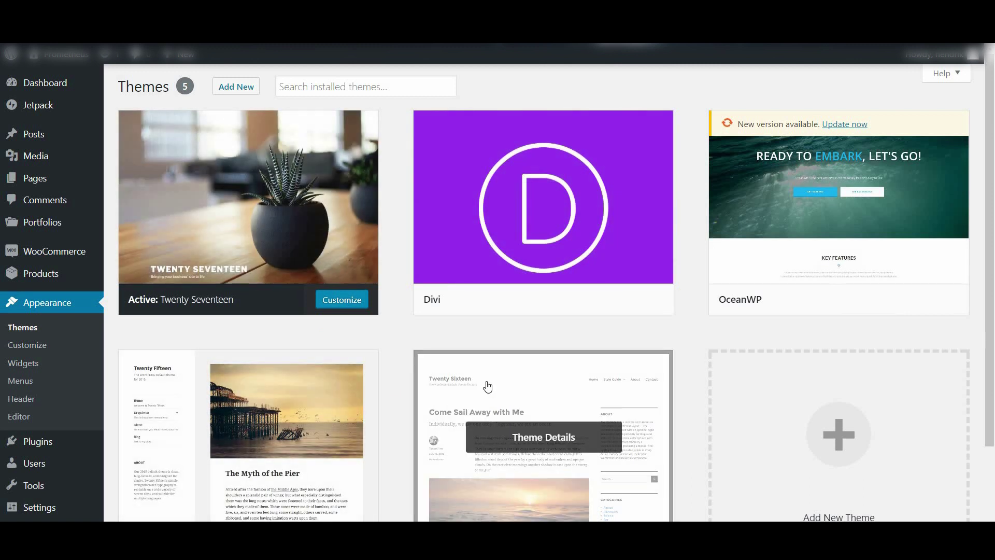
pyautogui.scroll(-3, 520, 391)
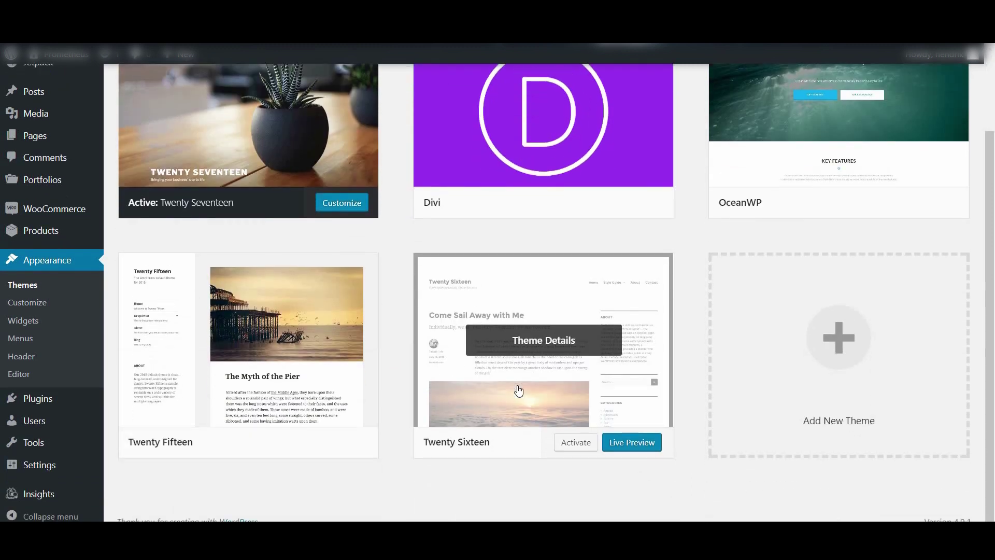
pyautogui.scroll(3, 519, 391)
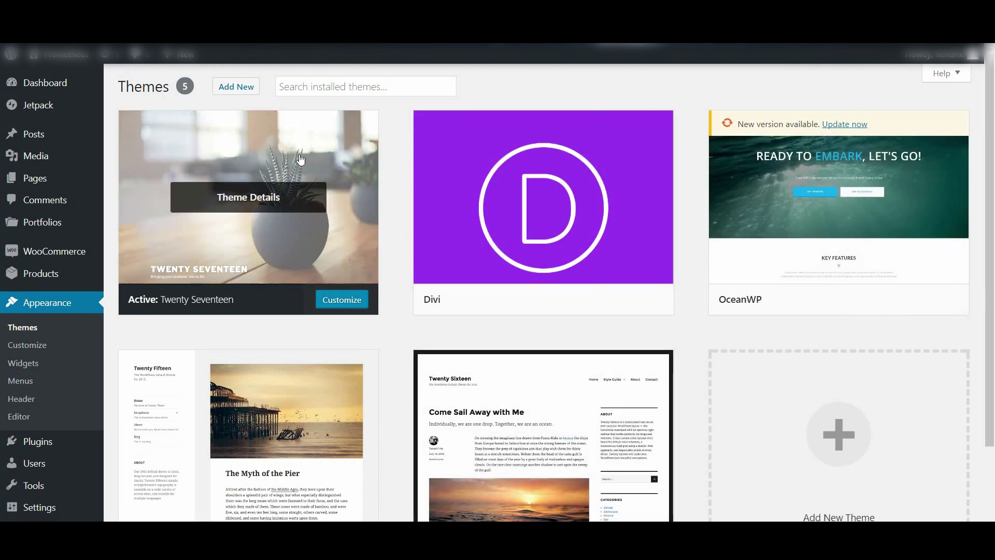
# Step: In Add Themes, search for 'blog' themes, then browse the Featured and Popular tabs
pyautogui.click(237, 86)
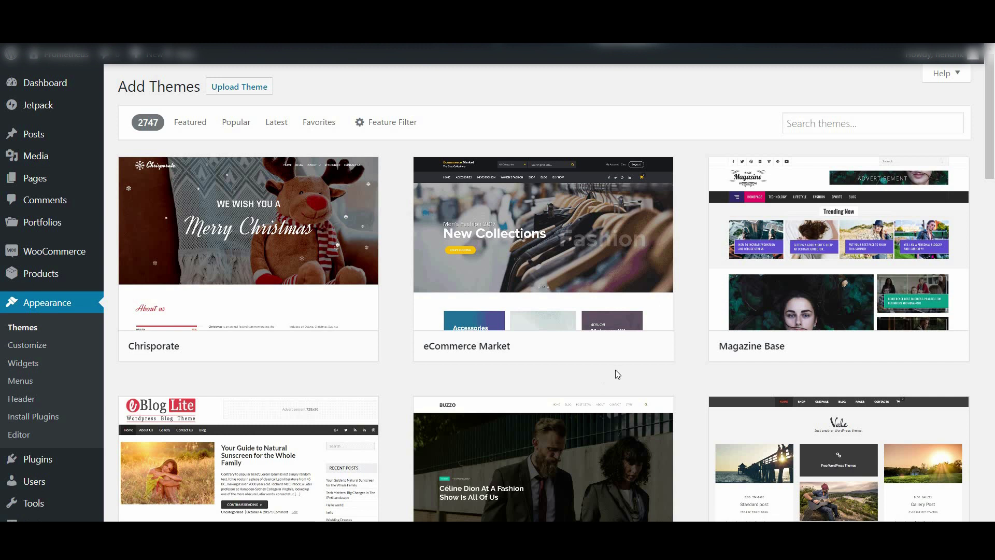
pyautogui.click(824, 124)
pyautogui.write('blog')
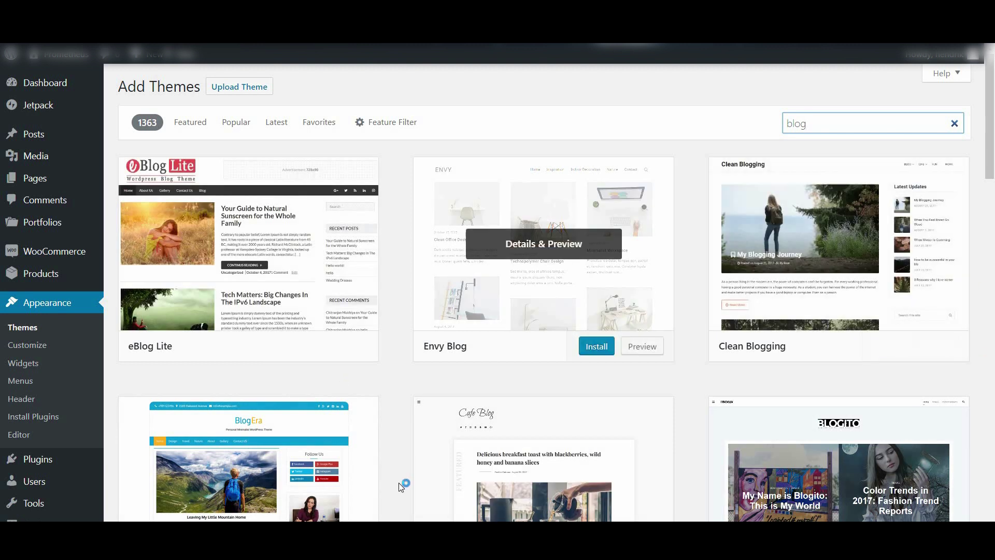
pyautogui.click(189, 122)
pyautogui.click(236, 122)
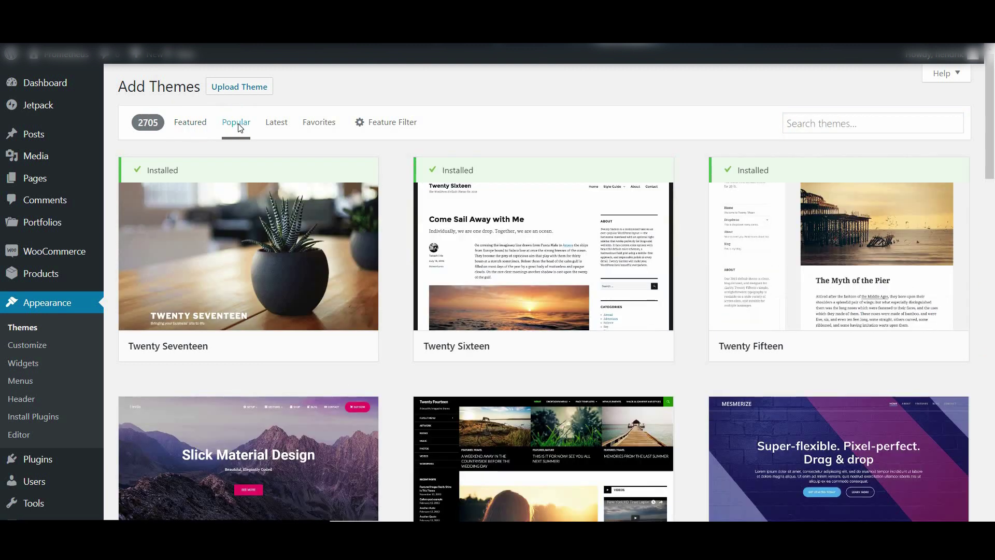
pyautogui.scroll(-3, 459, 336)
pyautogui.scroll(-2, 459, 336)
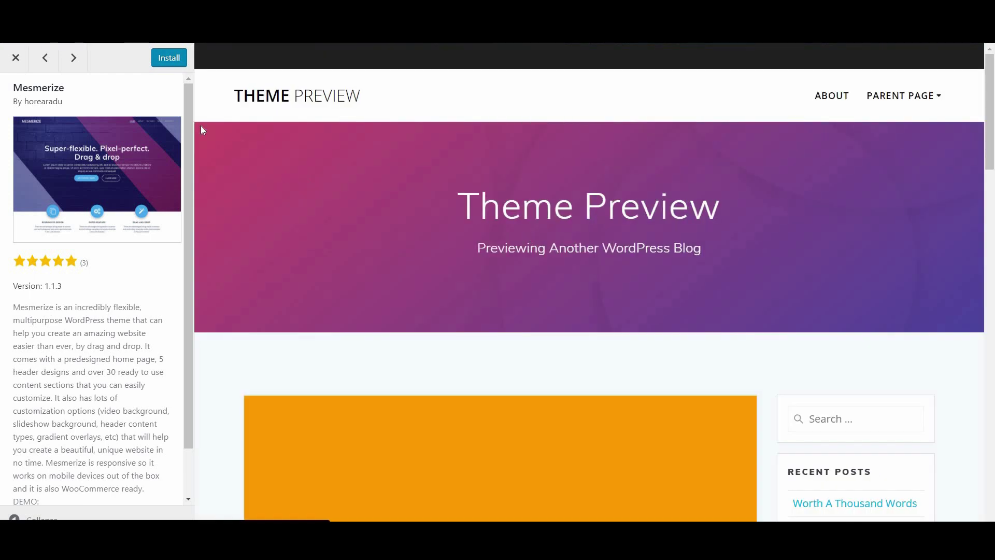
# Step: Move from the Mesmerize preview to the Sydney theme preview and install Sydney
pyautogui.click(73, 58)
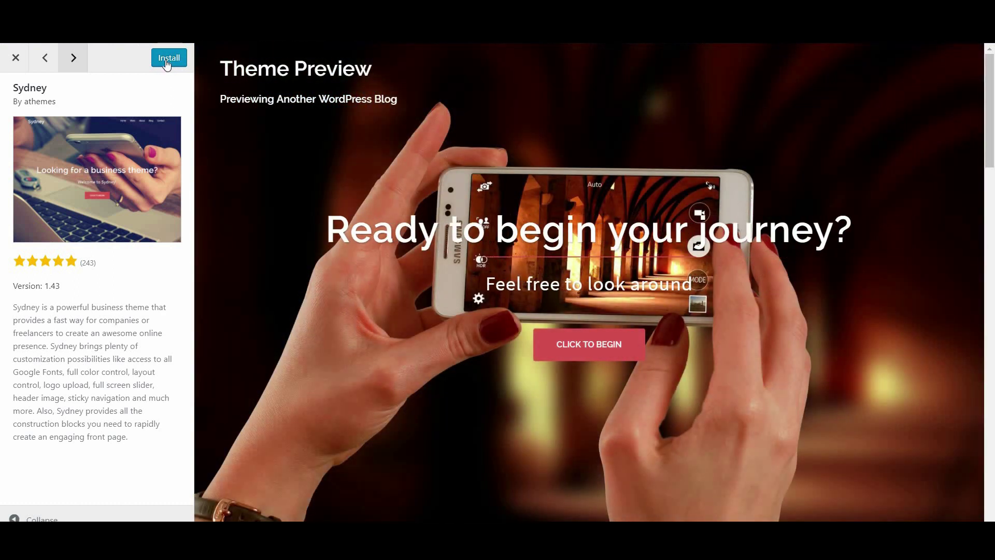
pyautogui.click(165, 60)
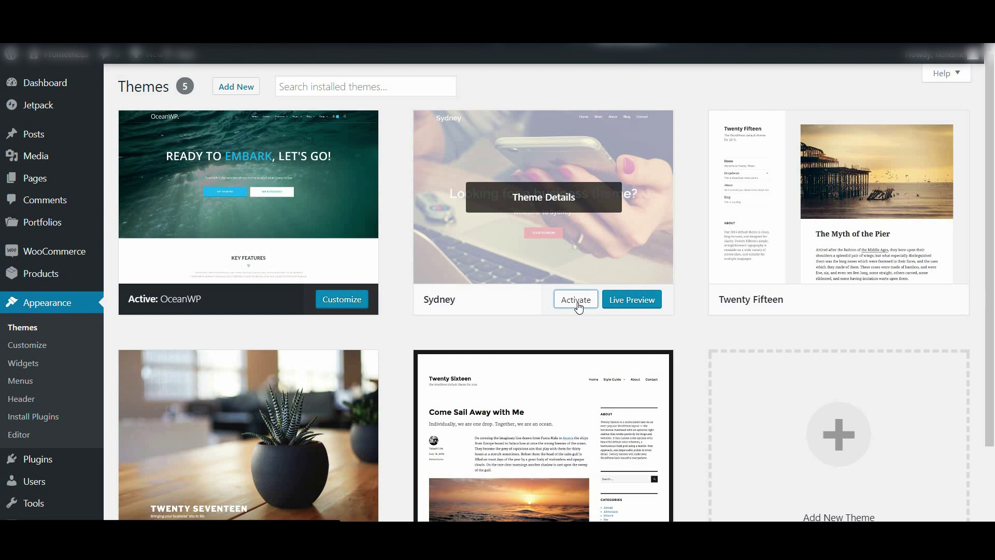
# Step: Activate the Sydney theme from its theme card
pyautogui.click(577, 299)
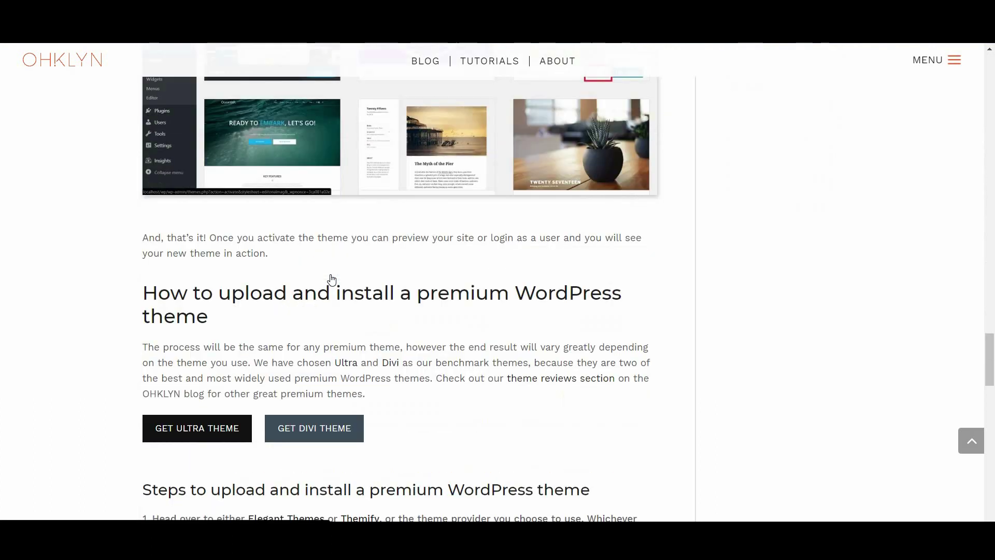
pyautogui.scroll(-3, 330, 278)
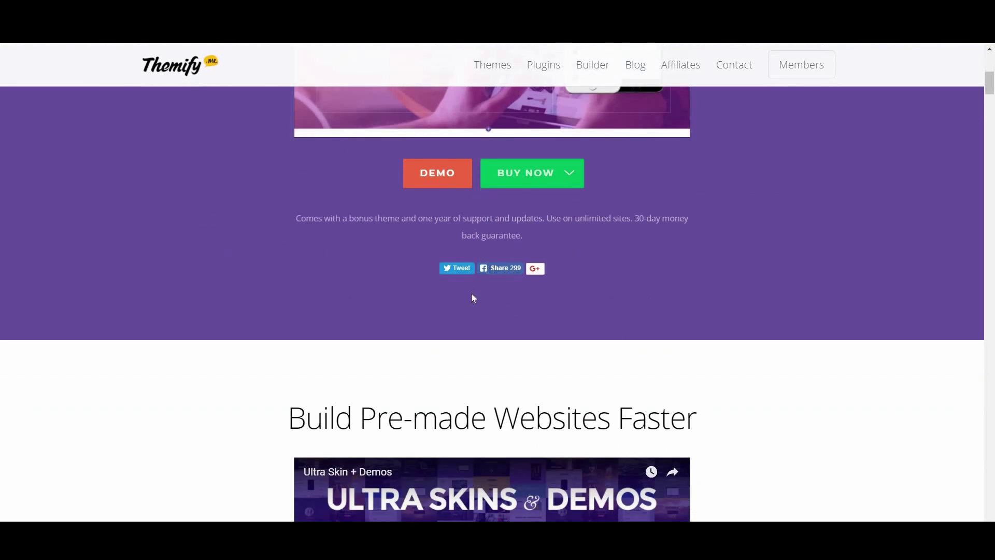
pyautogui.scroll(-5, 472, 293)
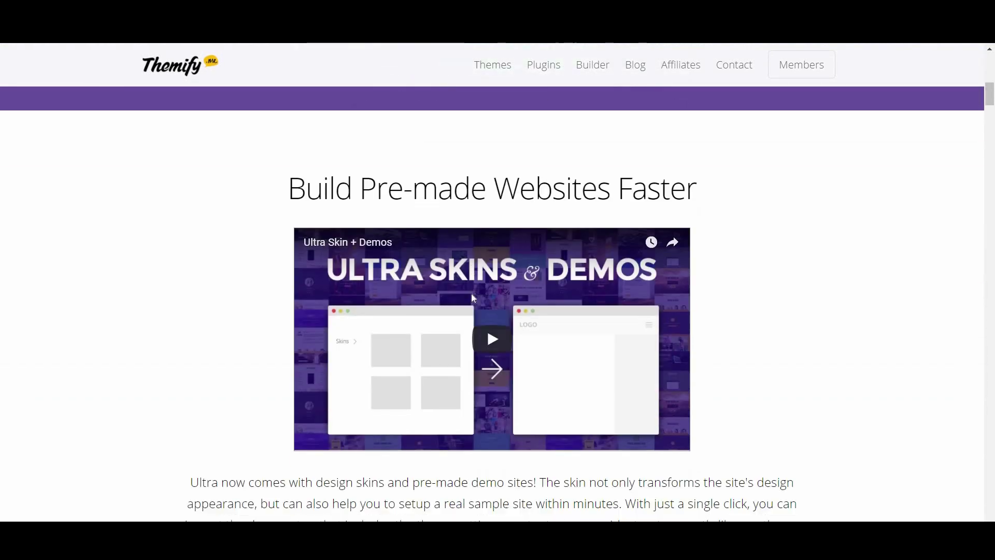
pyautogui.scroll(-2, 471, 294)
pyautogui.scroll(-6, 471, 294)
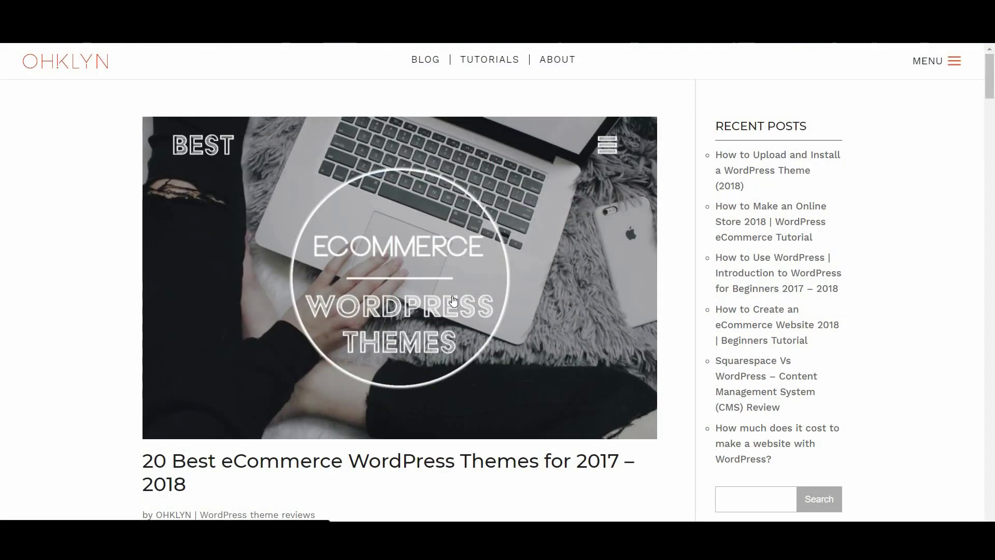
pyautogui.scroll(-4, 453, 300)
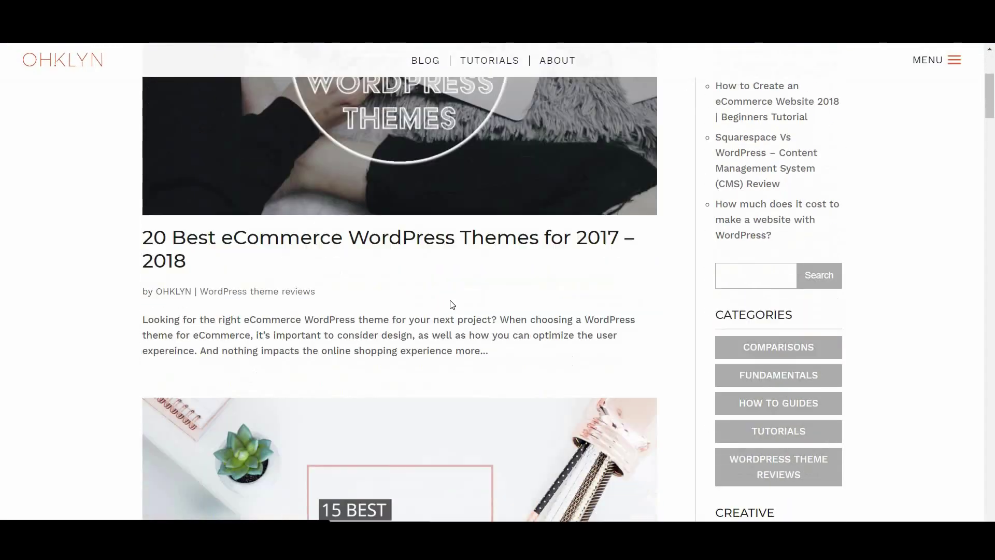
pyautogui.scroll(-3, 454, 300)
pyautogui.scroll(-2, 454, 303)
pyautogui.scroll(-5, 449, 306)
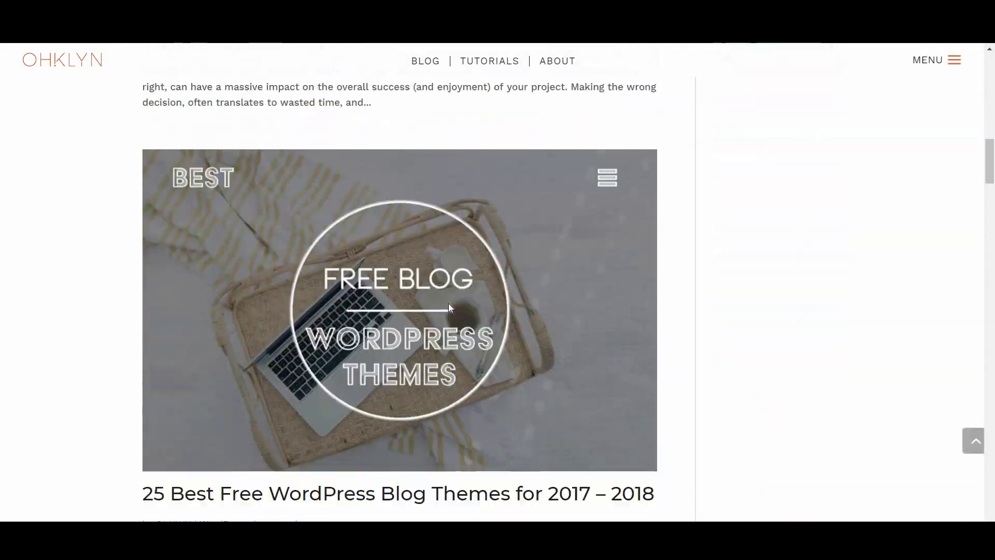
pyautogui.scroll(-1, 449, 306)
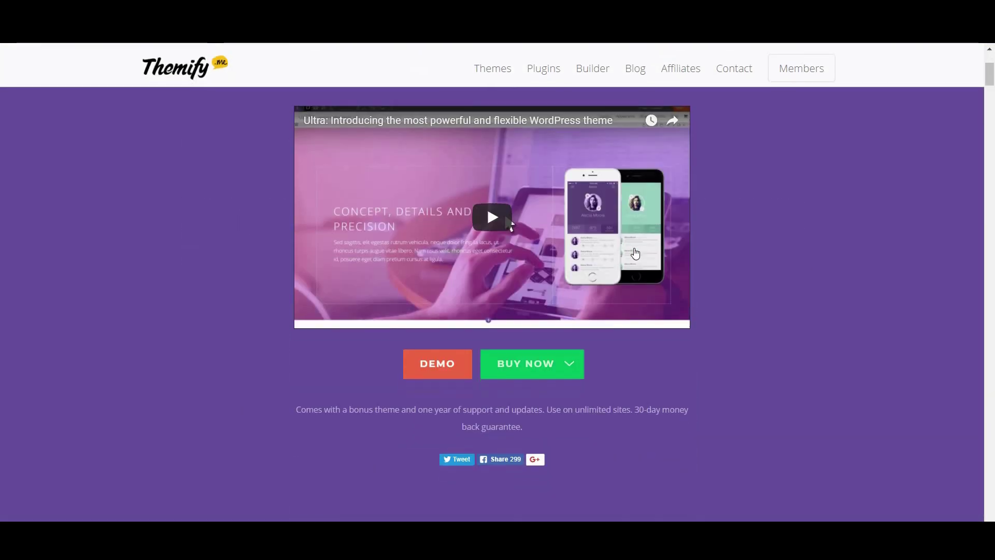
pyautogui.scroll(-1, 635, 253)
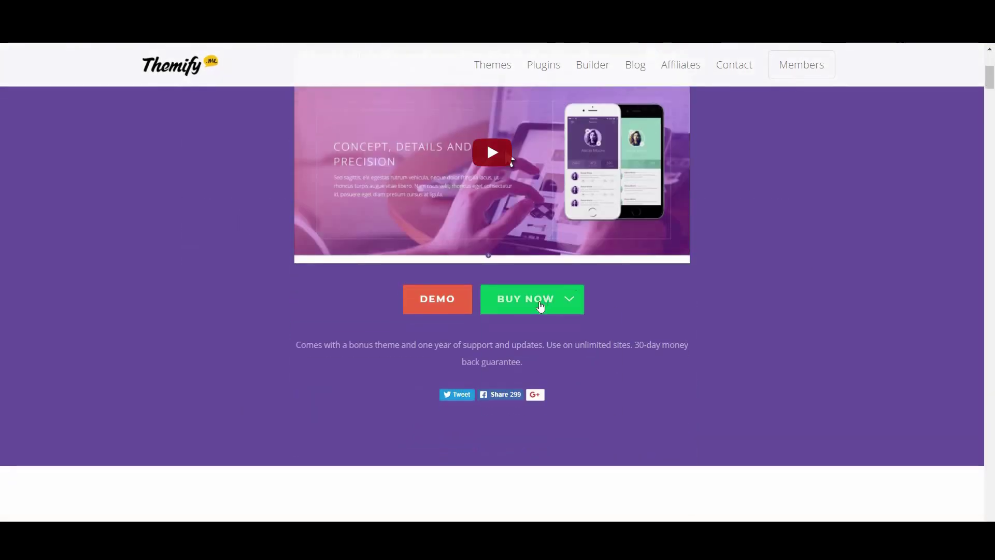
# Step: Pick Ultra's Standard $49 option, then open Elegant Themes' Lifetime Access signup form
pyautogui.click(532, 299)
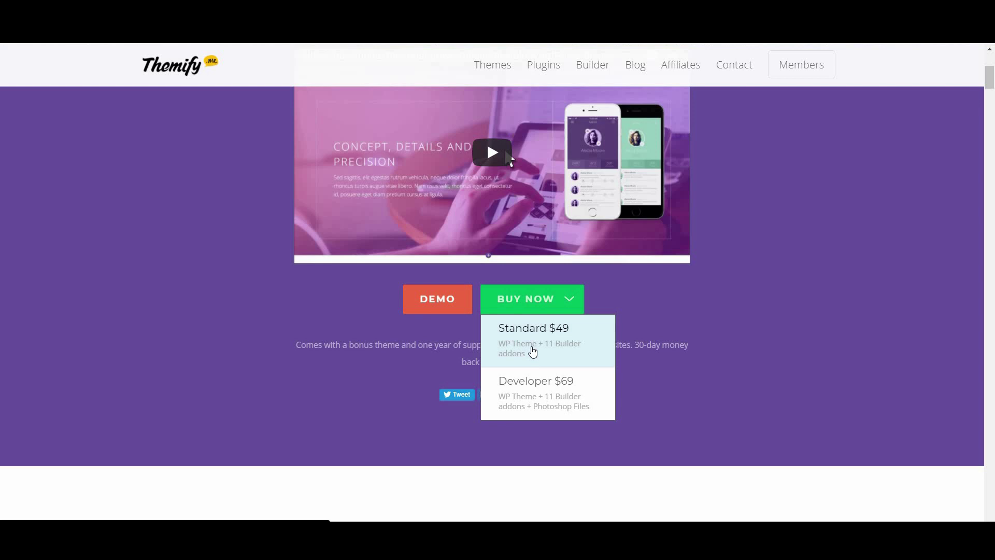
pyautogui.click(533, 351)
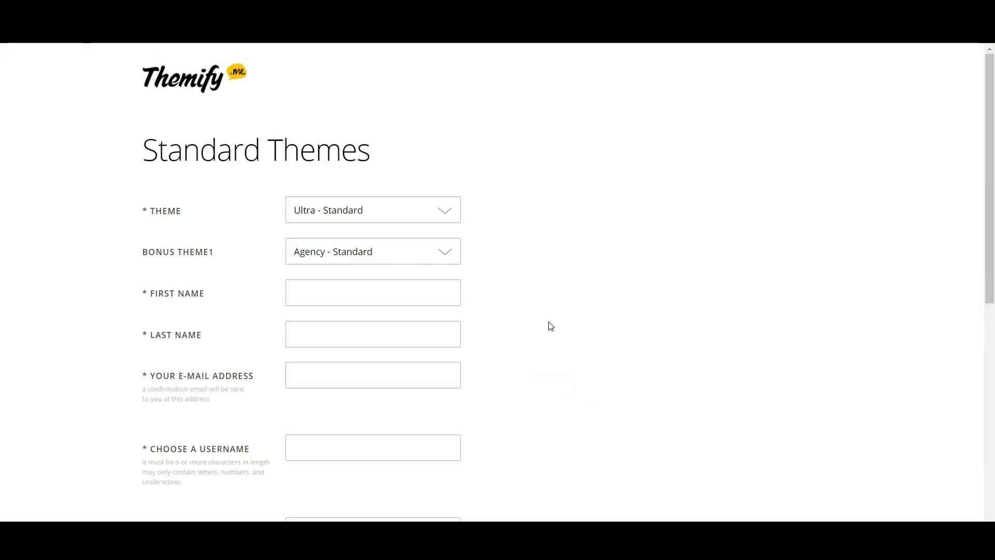
pyautogui.scroll(-2, 548, 325)
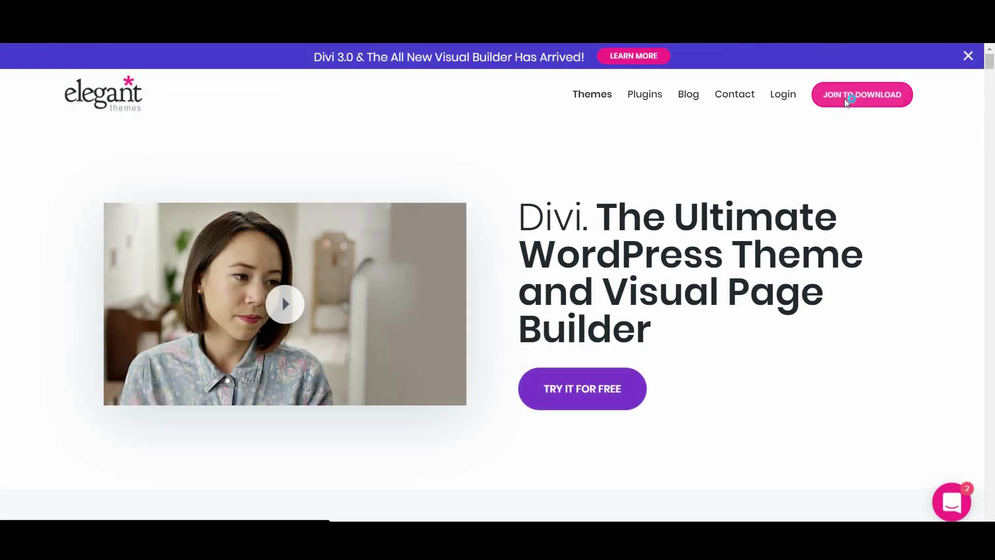
pyautogui.click(847, 98)
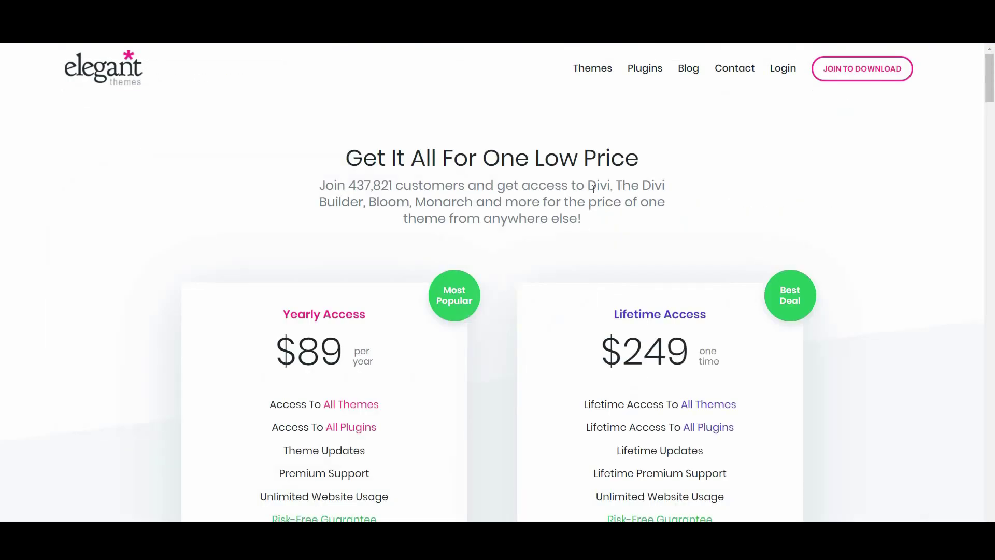
pyautogui.scroll(-2, 575, 215)
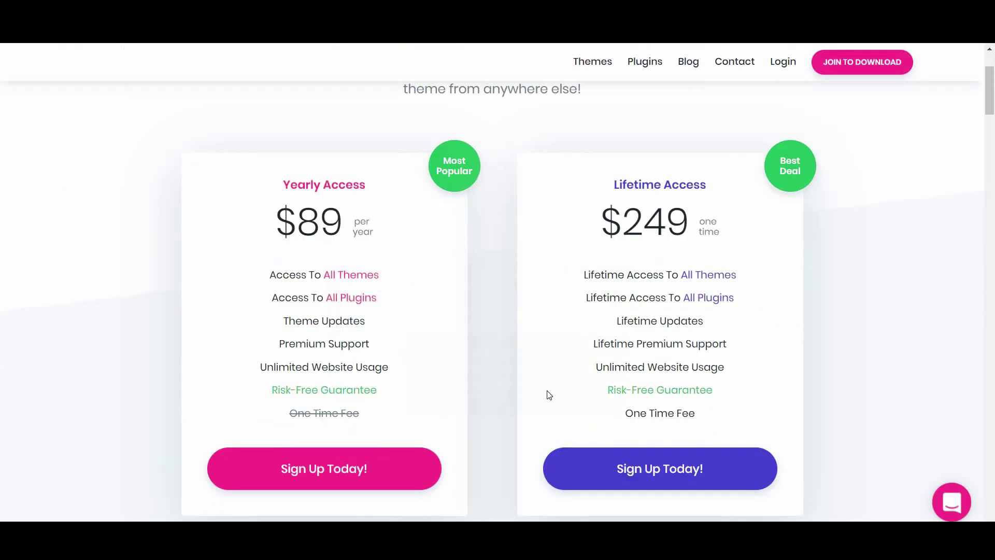
pyautogui.click(606, 472)
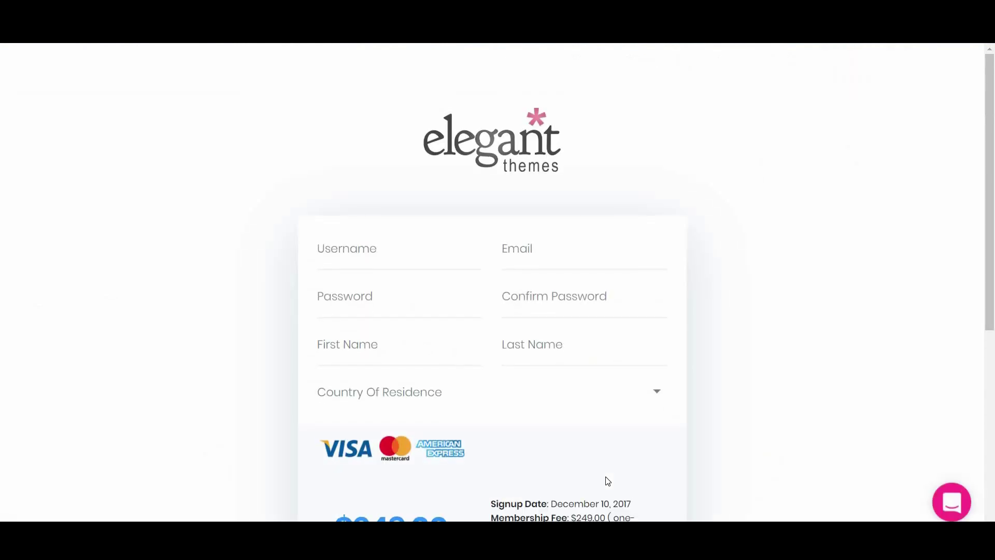
pyautogui.scroll(-1, 606, 477)
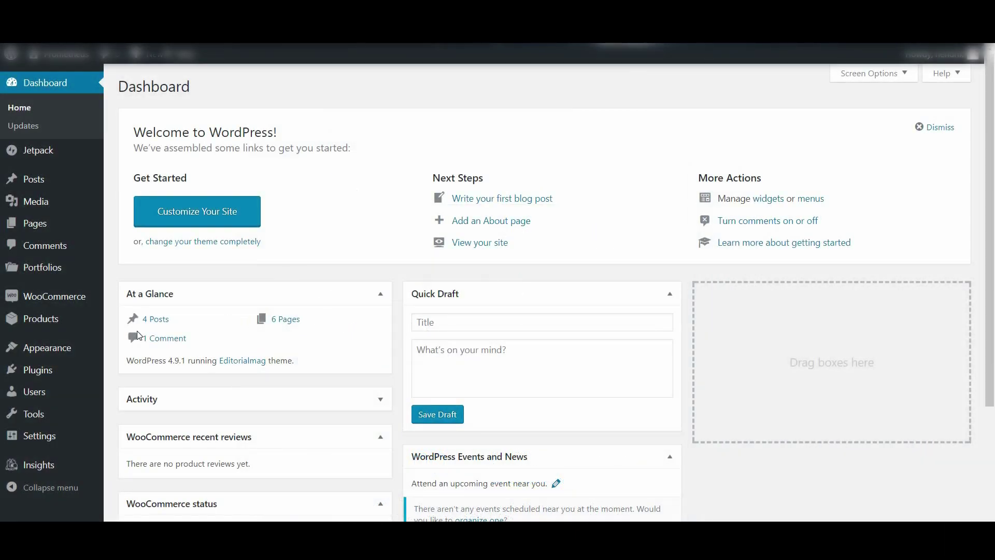
pyautogui.moveTo(47, 347)
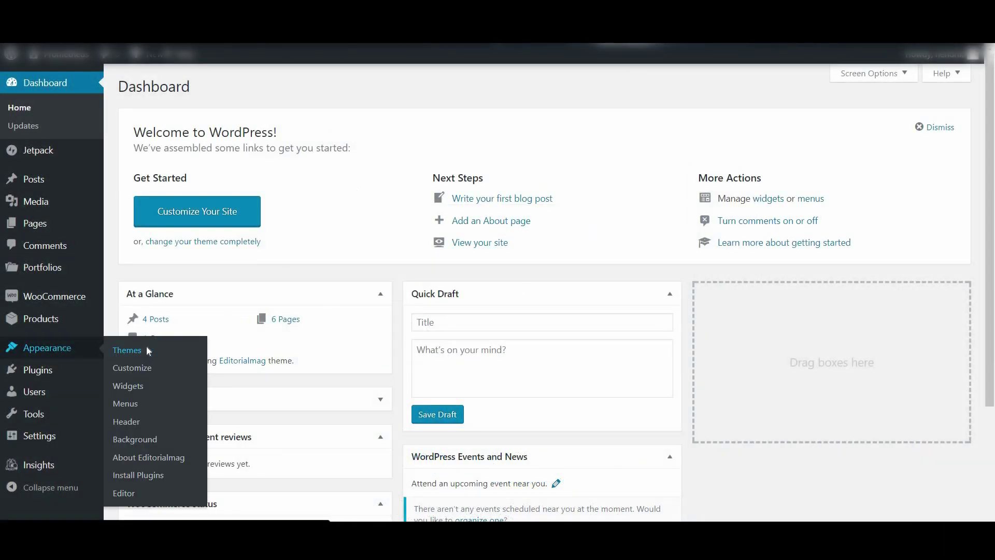
# Step: Go to Appearance > Themes > Add New and show the Upload Theme form
pyautogui.click(147, 350)
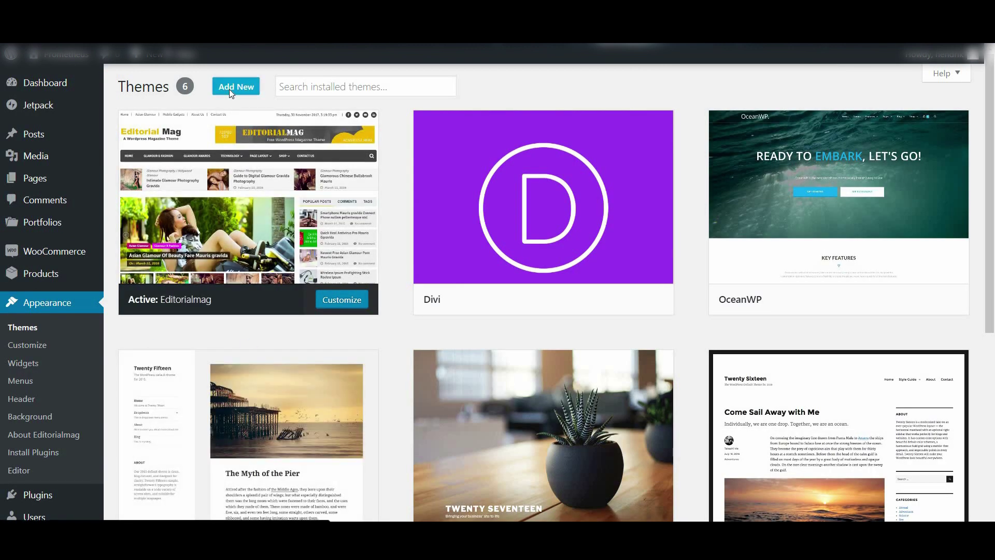
pyautogui.click(230, 90)
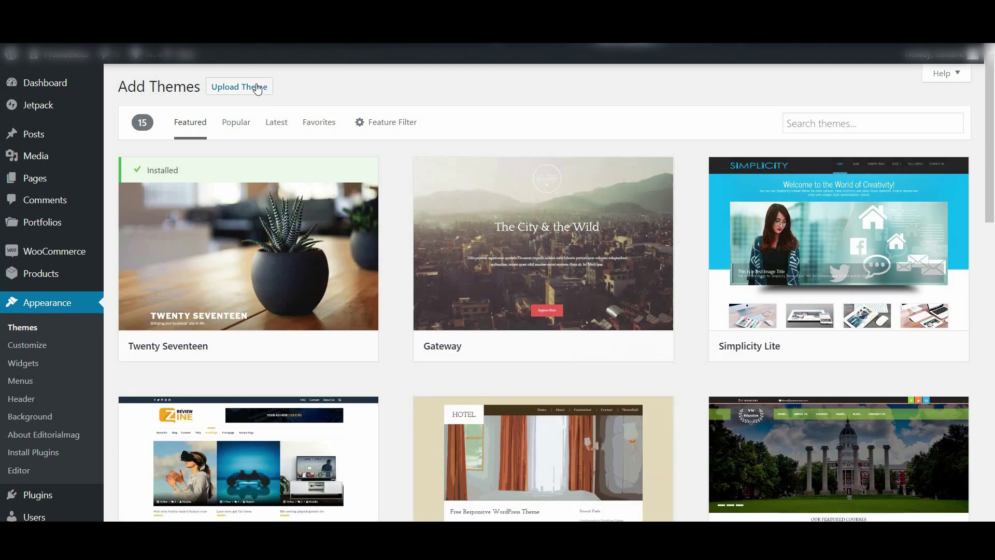
pyautogui.click(251, 91)
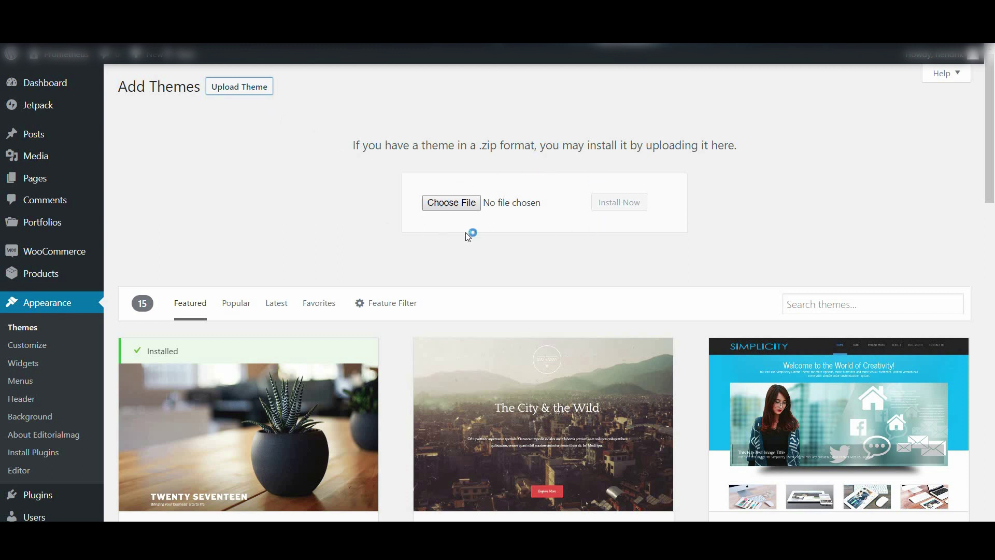
# Step: Upload themify-ultra.zip from Downloads and install it
pyautogui.click(467, 205)
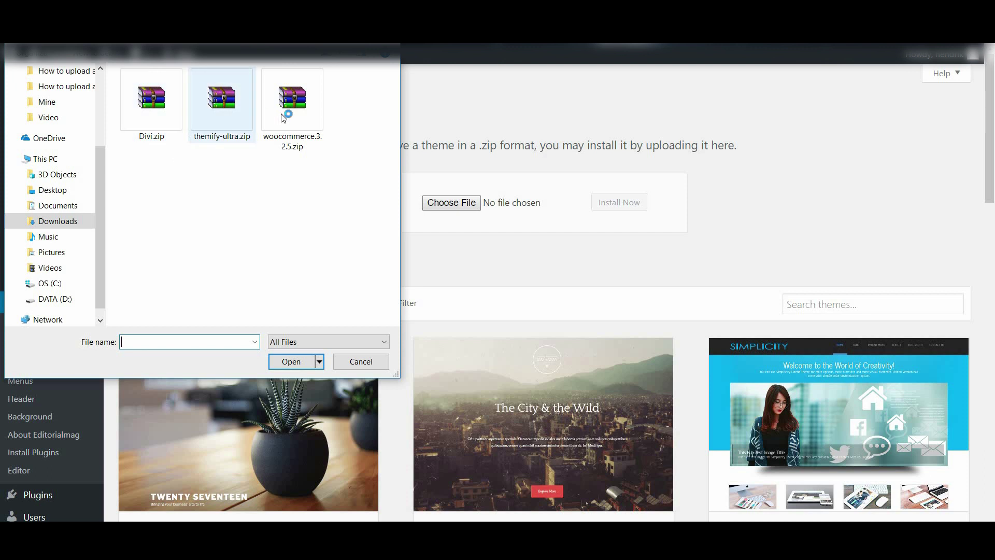
pyautogui.click(220, 115)
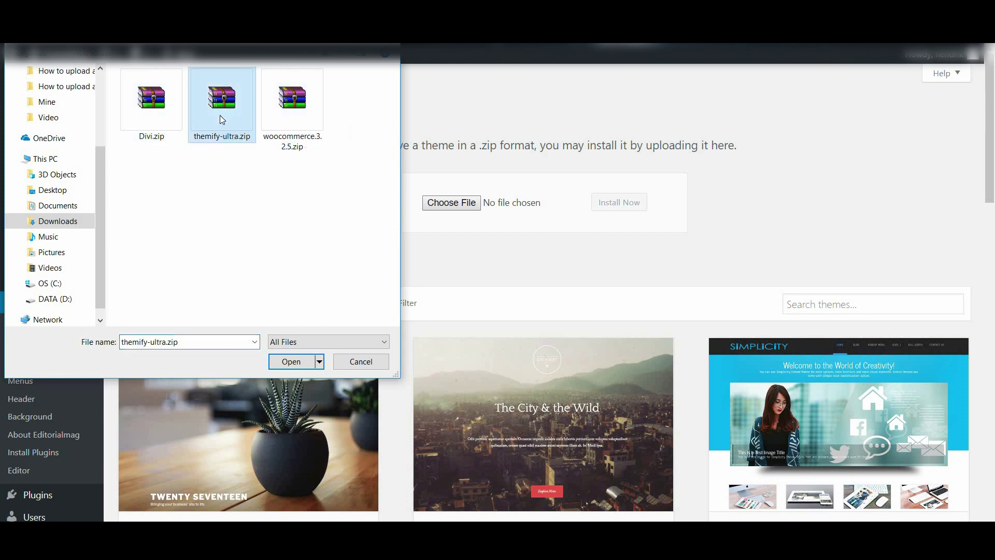
pyautogui.doubleClick(221, 116)
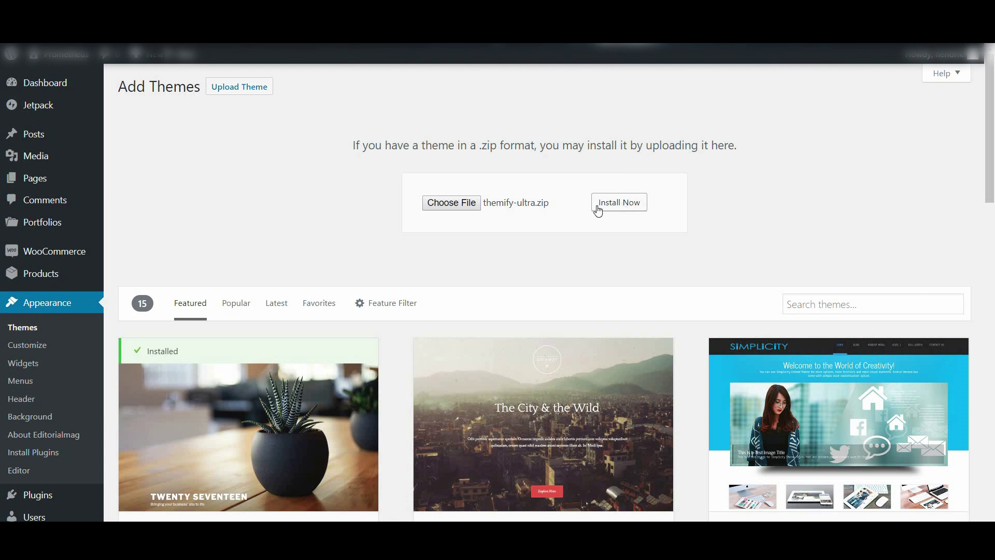
pyautogui.click(619, 202)
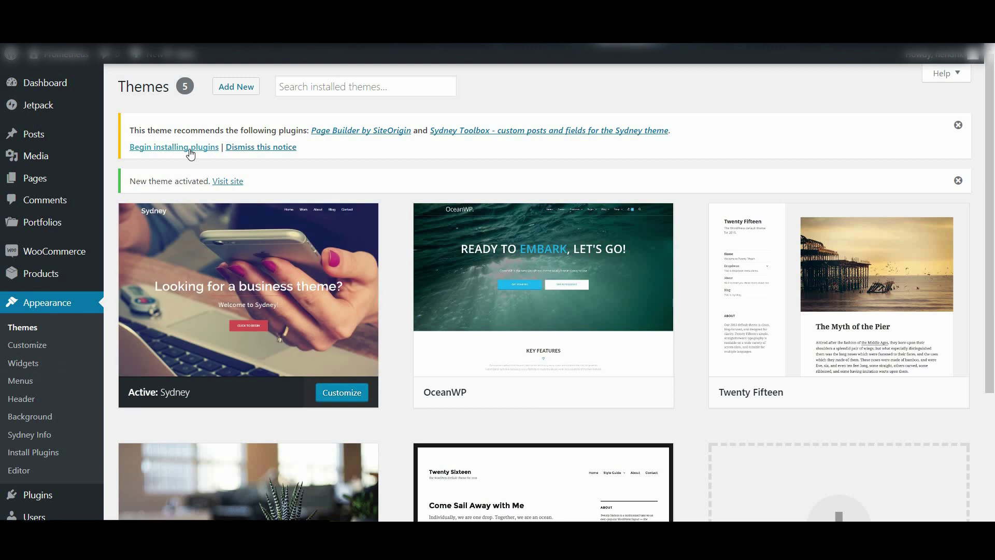
# Step: Bulk-install the recommended Page Builder by SiteOrigin and Sydney Toolbox plugins
pyautogui.click(190, 151)
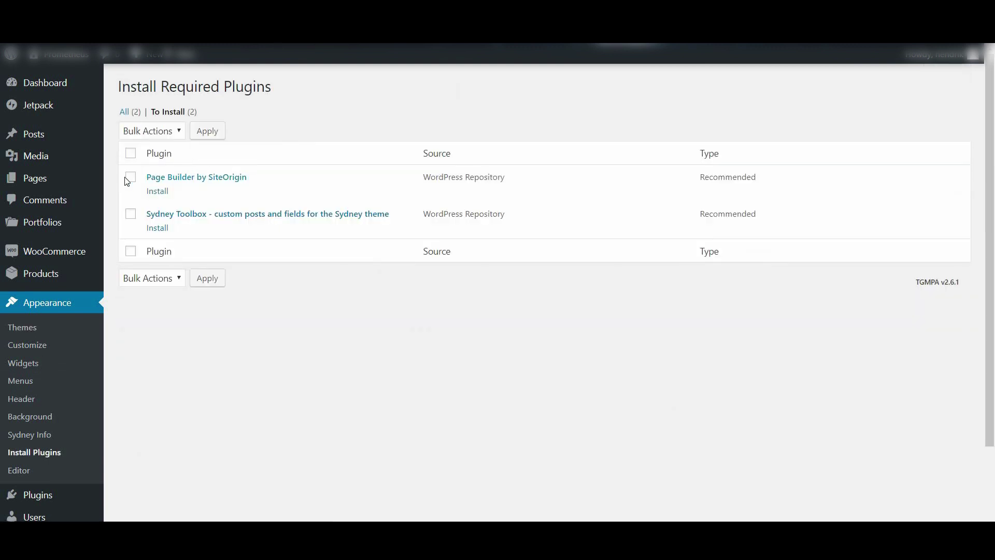
pyautogui.click(131, 177)
pyautogui.click(131, 214)
pyautogui.click(152, 131)
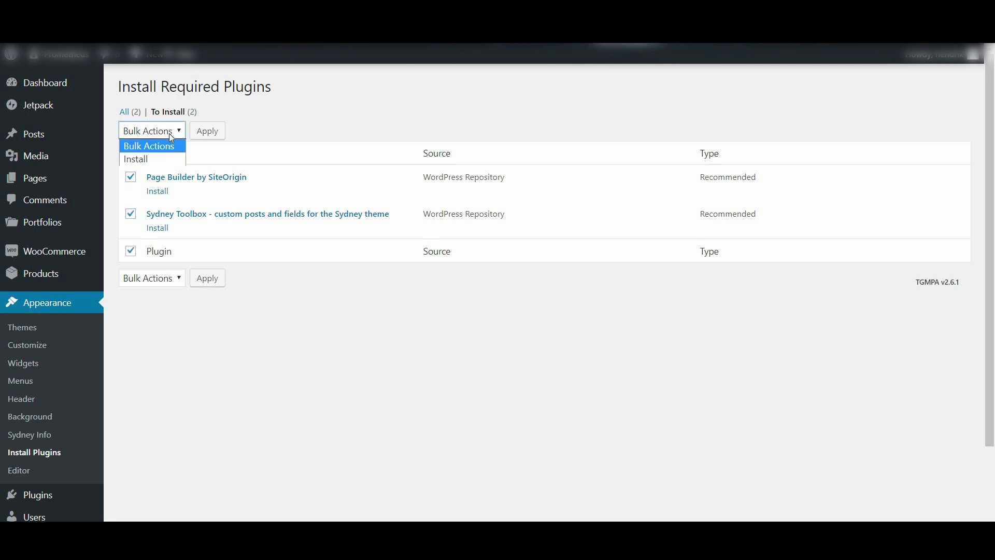
pyautogui.click(152, 154)
pyautogui.click(205, 132)
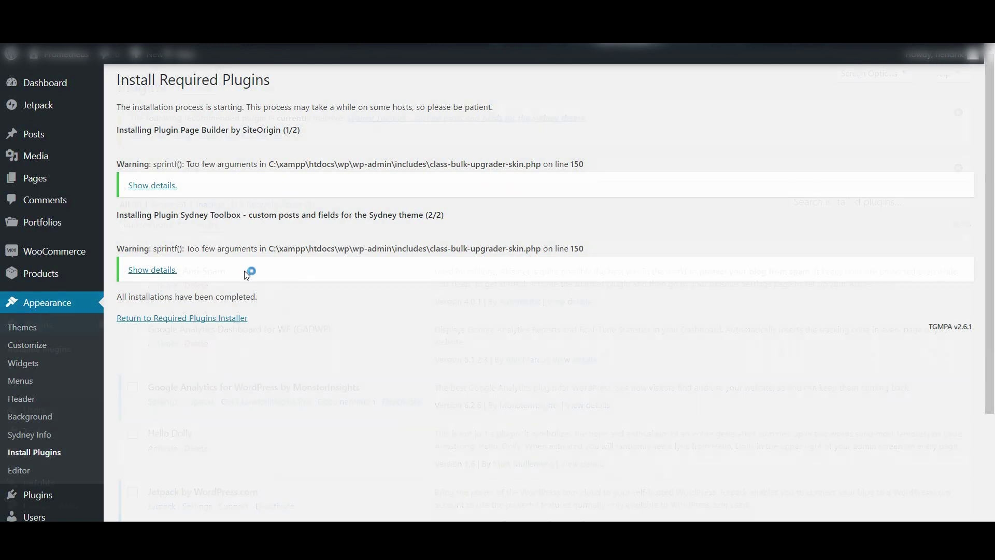
# Step: Bulk-activate the Sydney Toolbox plugin from the recommended plugins list
pyautogui.click(187, 137)
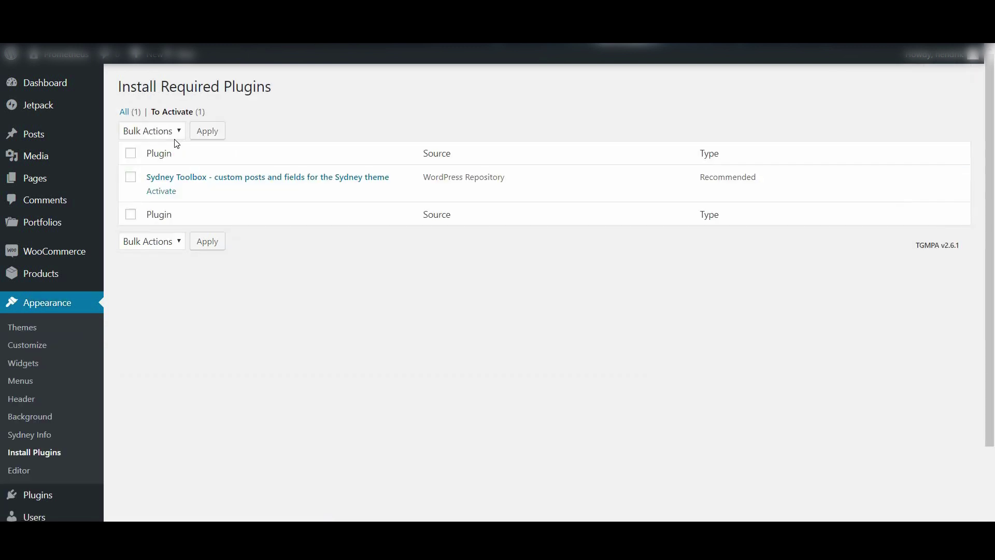
pyautogui.click(152, 131)
pyautogui.click(141, 172)
pyautogui.click(130, 153)
pyautogui.click(209, 131)
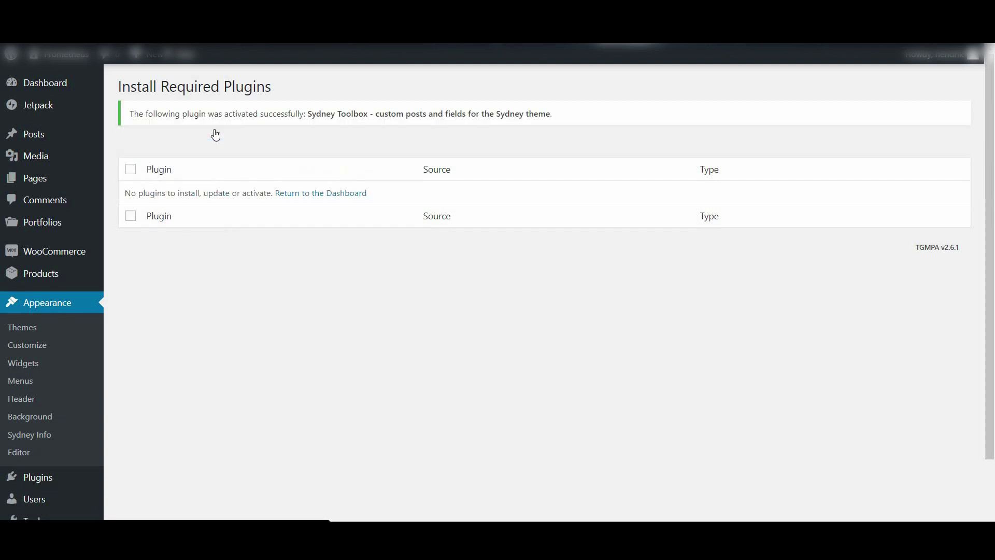